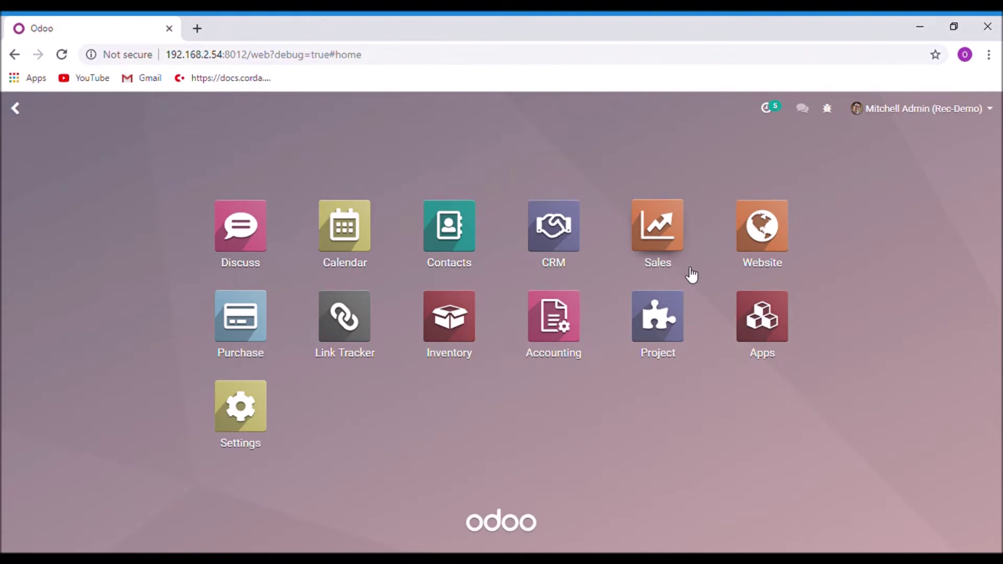
# Launch the Sales app from the Odoo home screen
pyautogui.click(656, 245)
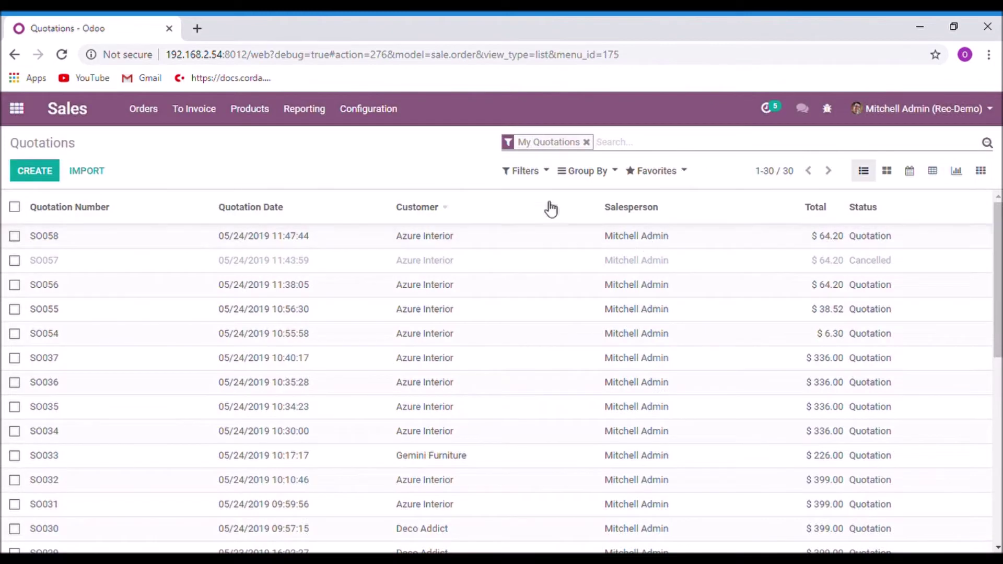
# Enable Discounts and 'Prices computed from formulas' in Sales settings, then save
pyautogui.click(393, 116)
pyautogui.click(388, 142)
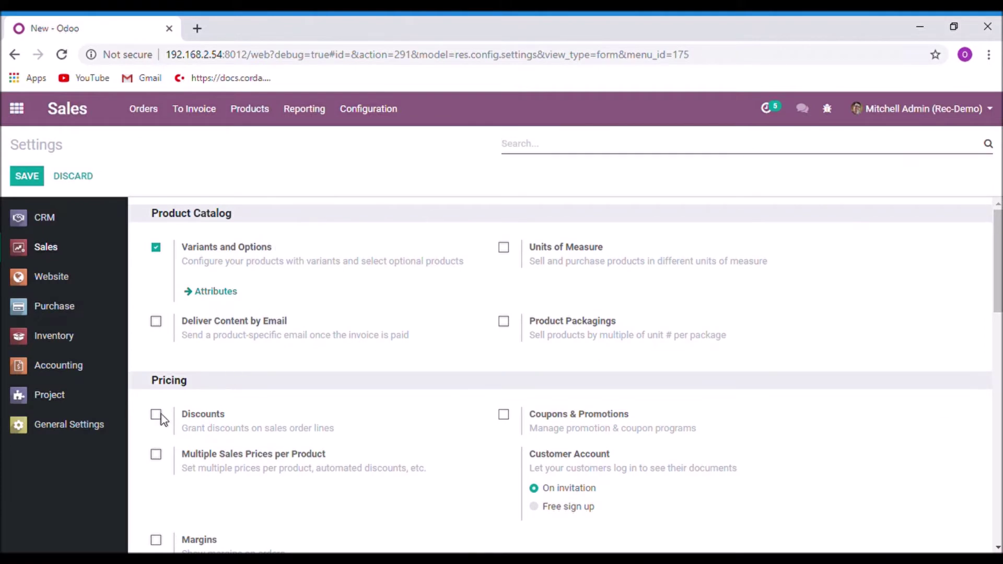
pyautogui.click(156, 414)
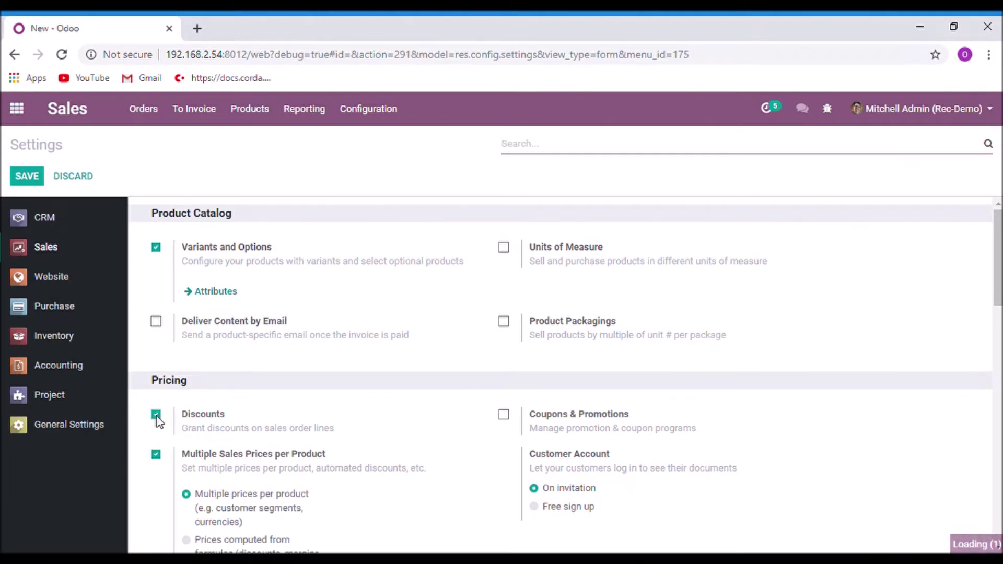
pyautogui.scroll(-1, 161, 420)
pyautogui.moveTo(254, 380)
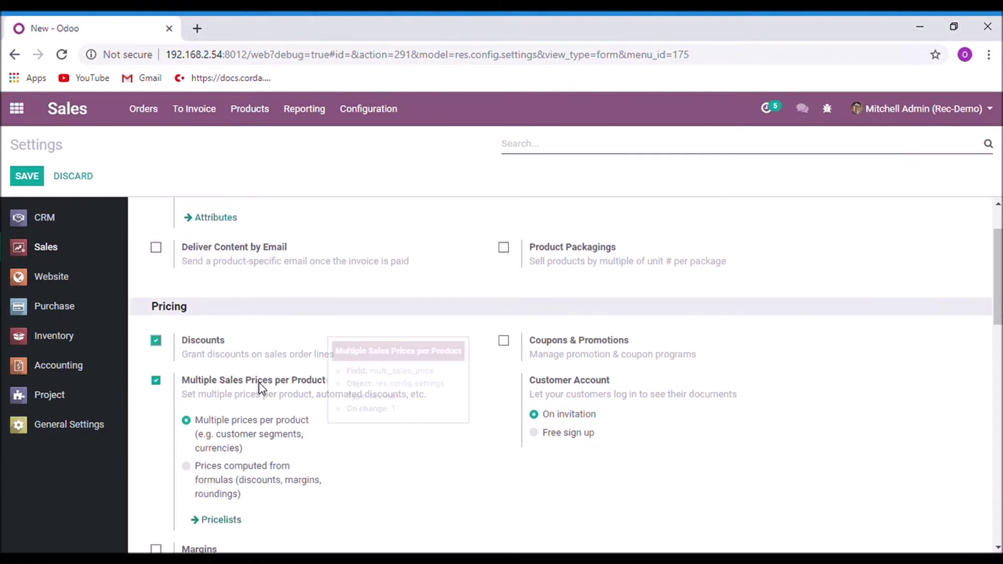
pyautogui.scroll(-1, 302, 396)
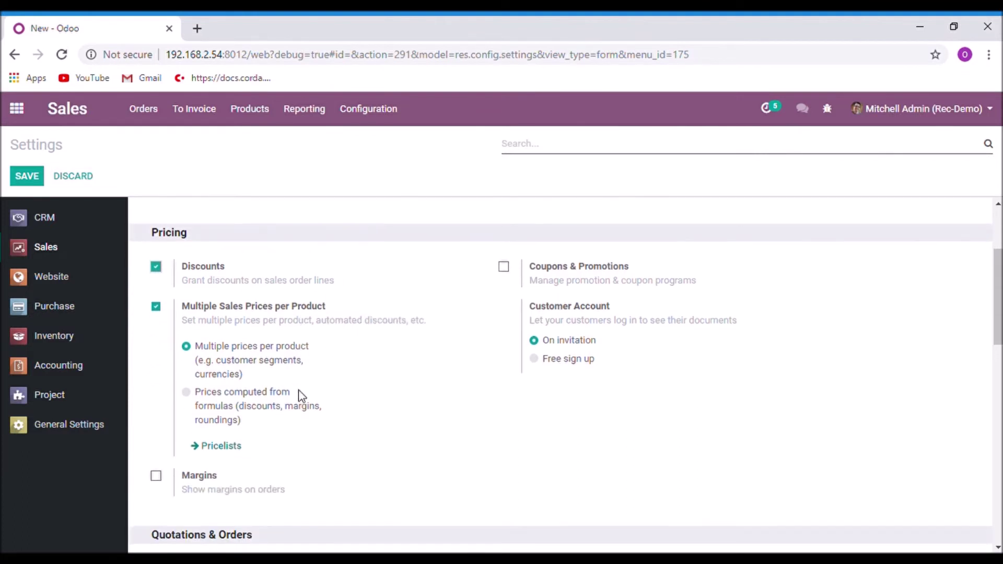
pyautogui.click(219, 398)
pyautogui.click(30, 180)
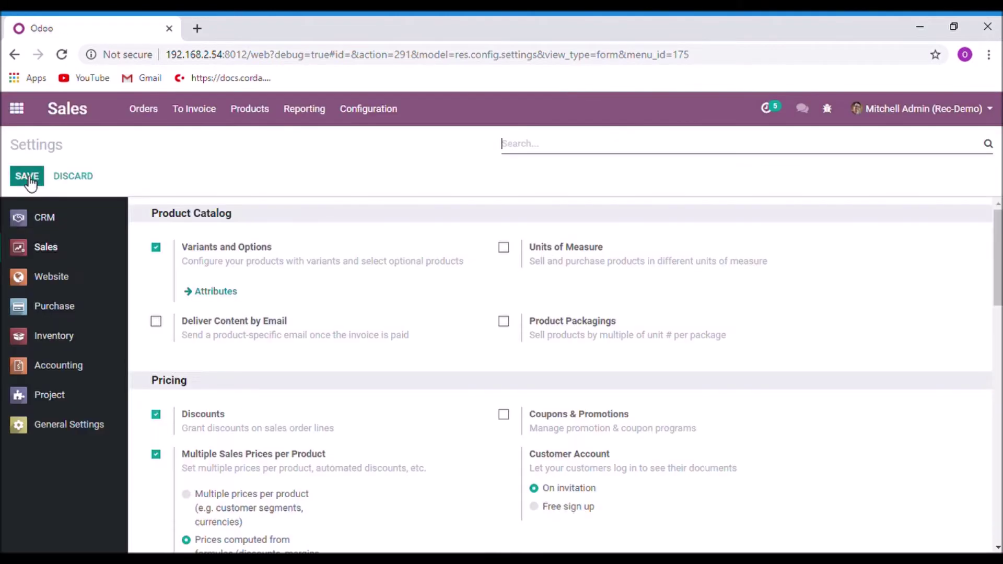
# Set the Public Pricelist to 'Show public price & discount to the customer' and save
pyautogui.click(247, 114)
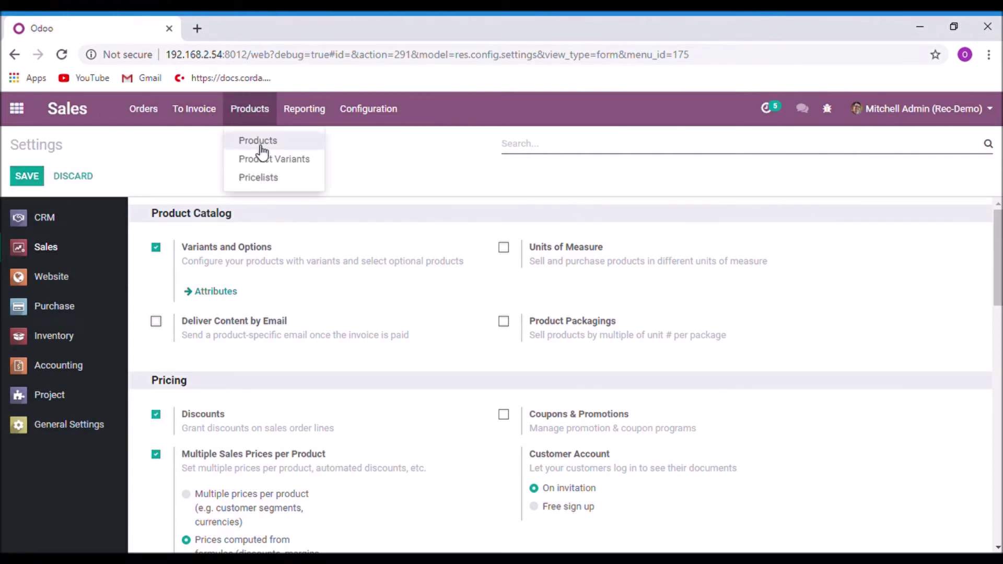
pyautogui.click(264, 177)
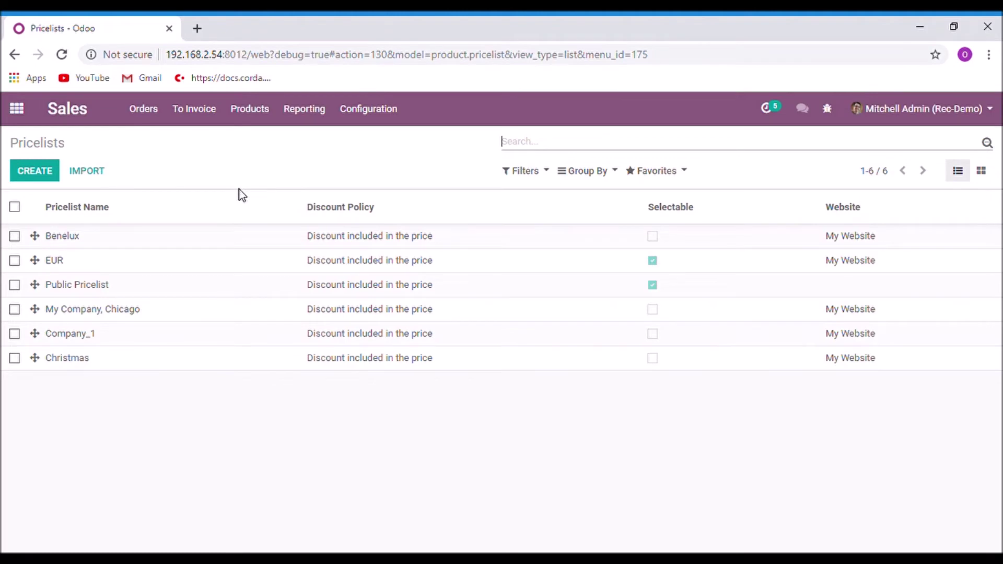
pyautogui.click(116, 286)
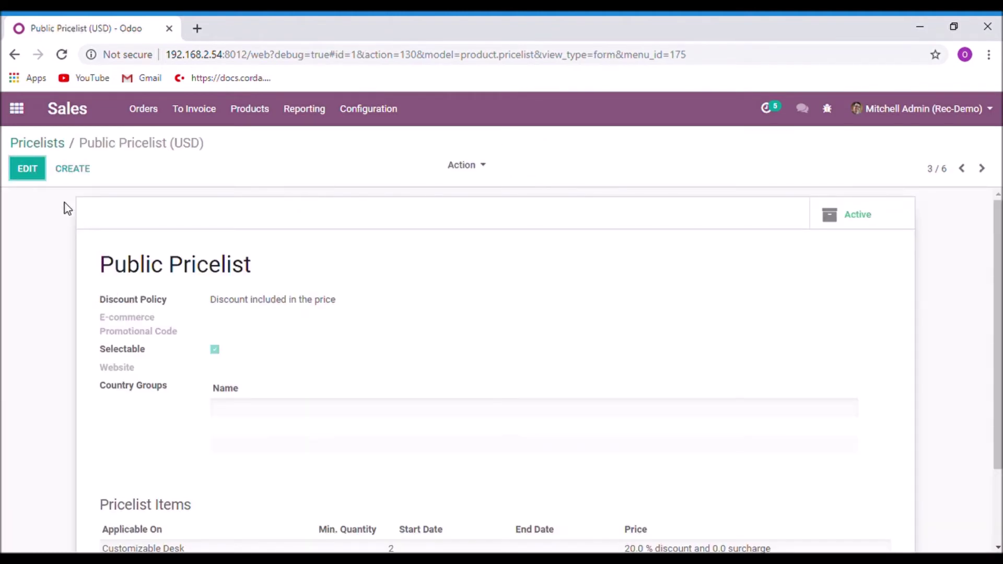
pyautogui.click(27, 169)
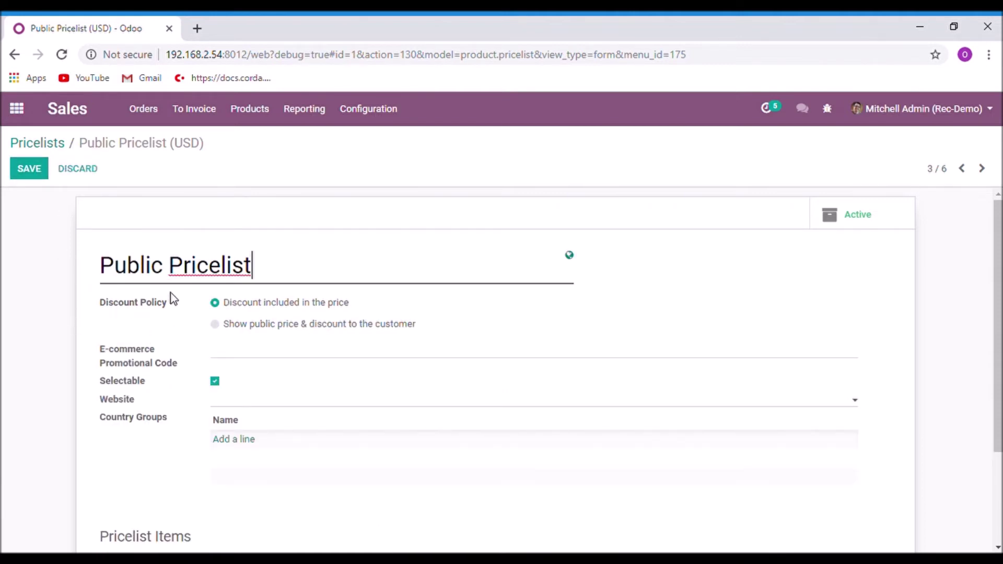
pyautogui.click(215, 326)
pyautogui.scroll(-2, 219, 334)
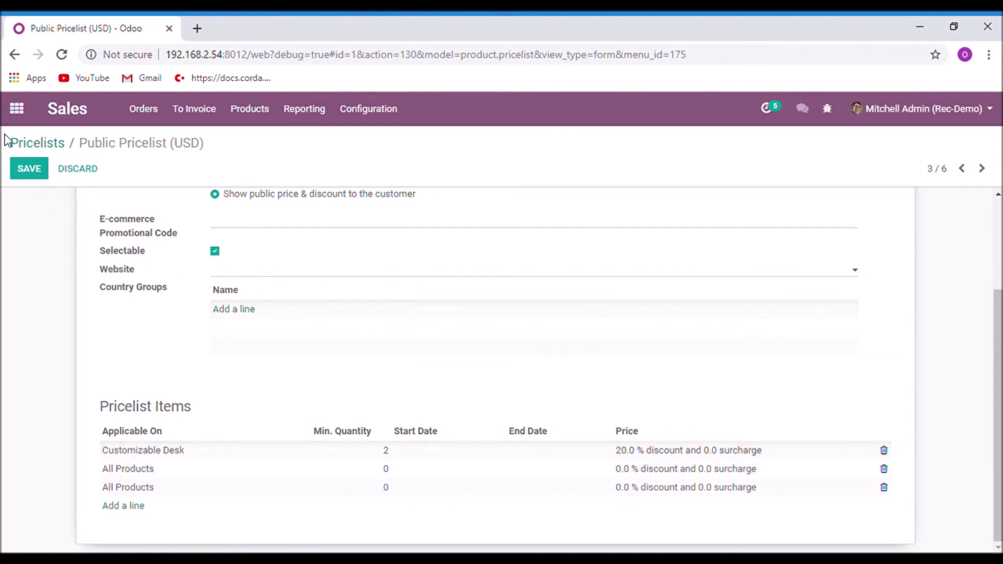
pyautogui.click(22, 173)
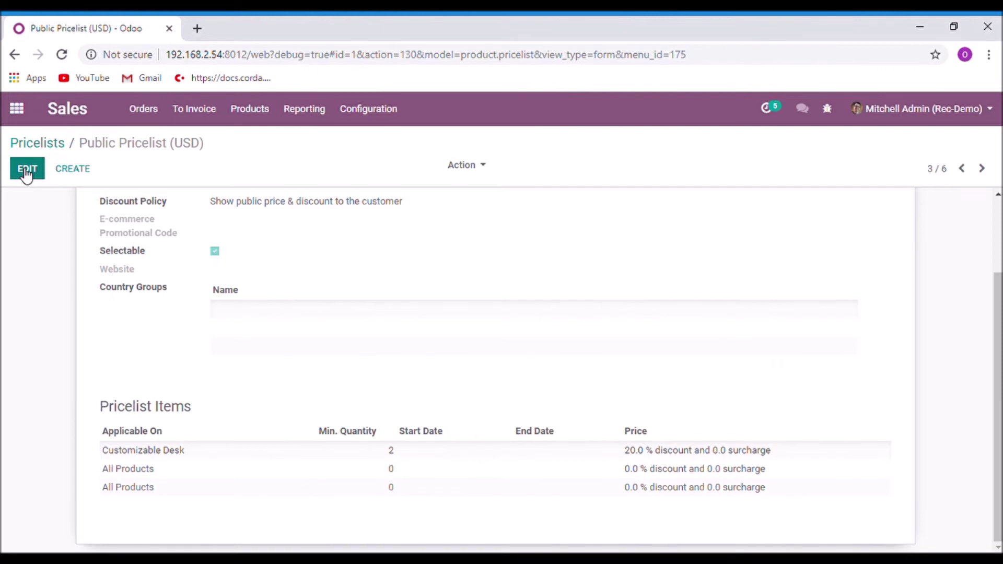
# Start a new quotation with Azure Interior as the customer
pyautogui.click(155, 119)
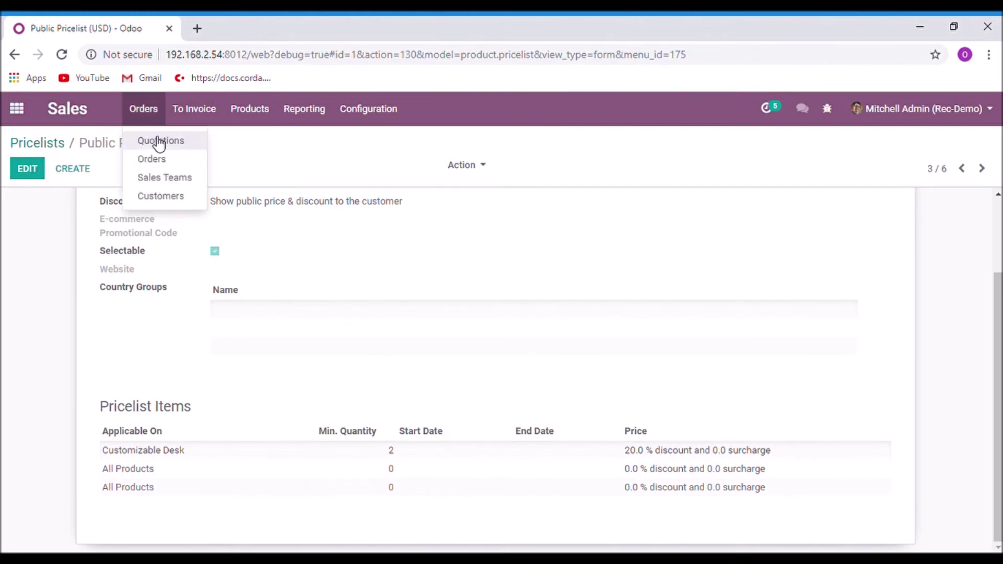
pyautogui.click(159, 144)
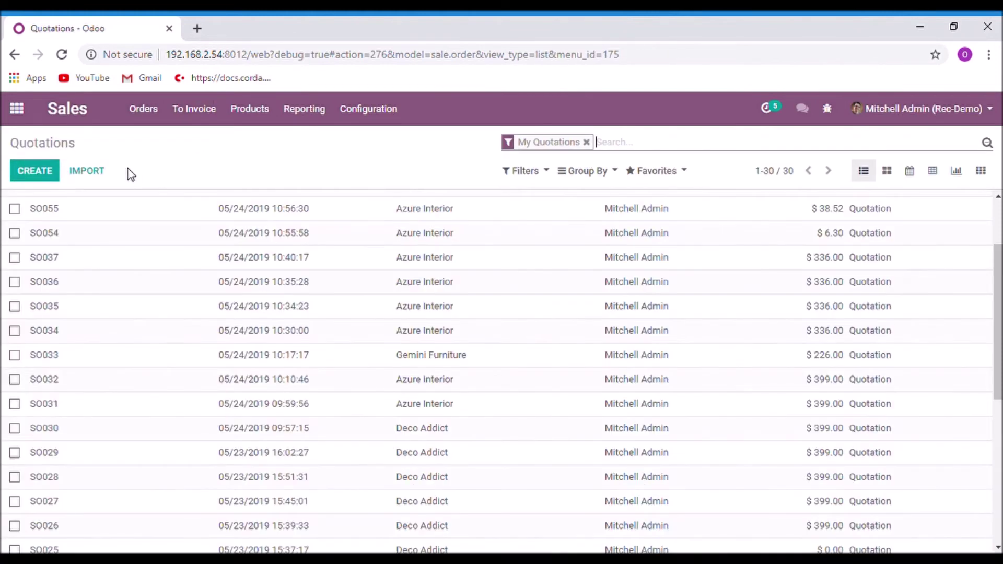
pyautogui.click(46, 177)
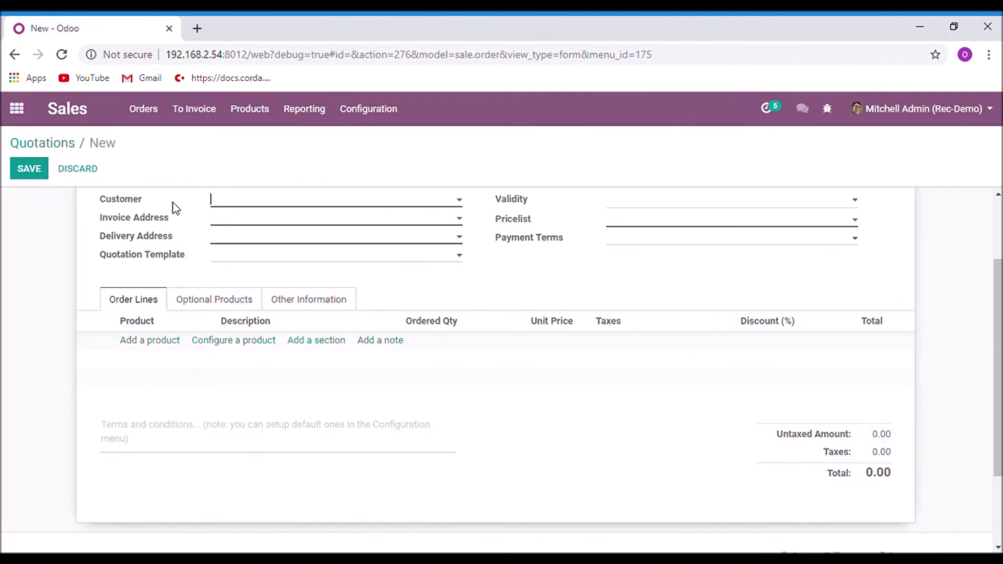
pyautogui.click(271, 206)
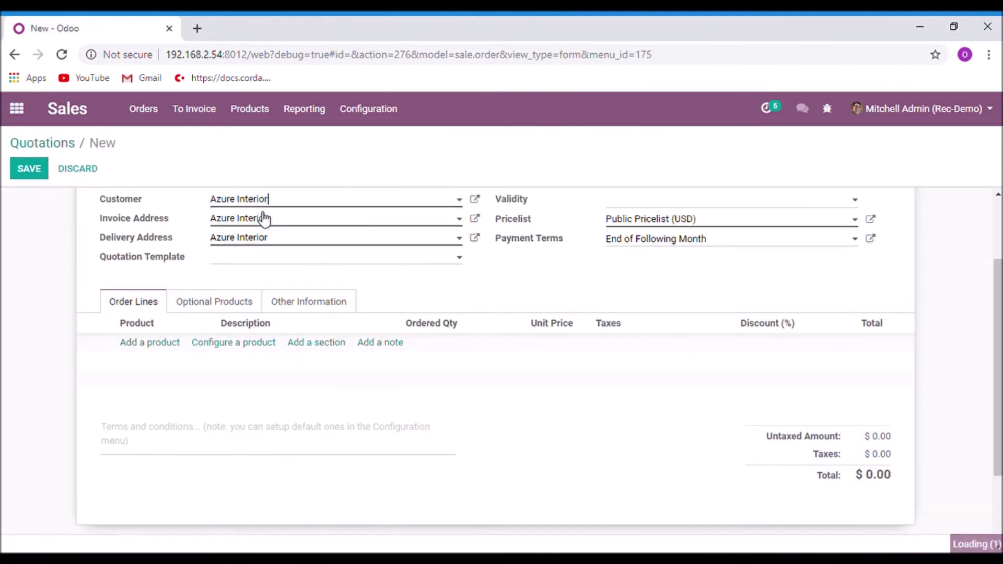
# Add a line for Customizable Desk (Steel, White) with quantity 5
pyautogui.click(174, 345)
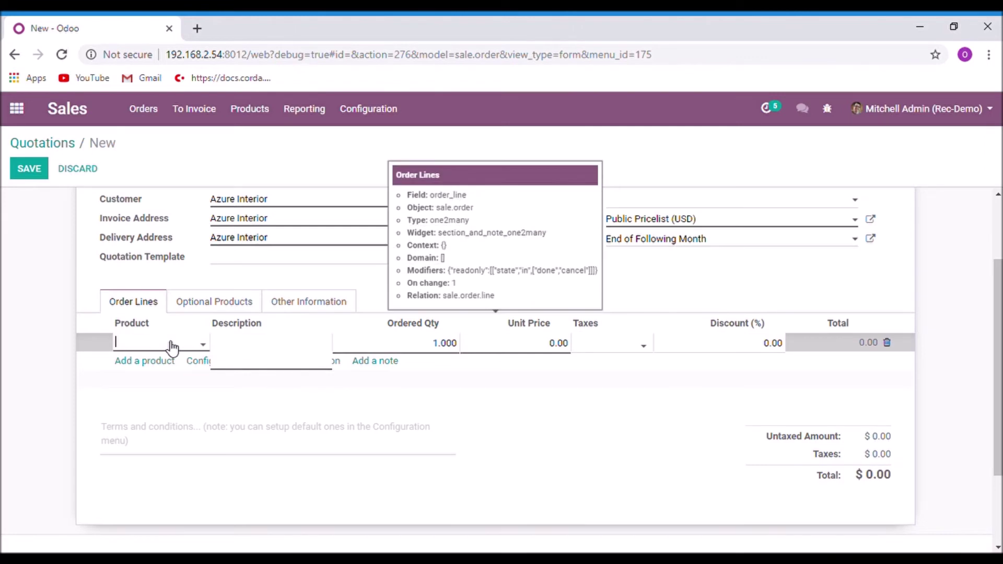
pyautogui.write('des')
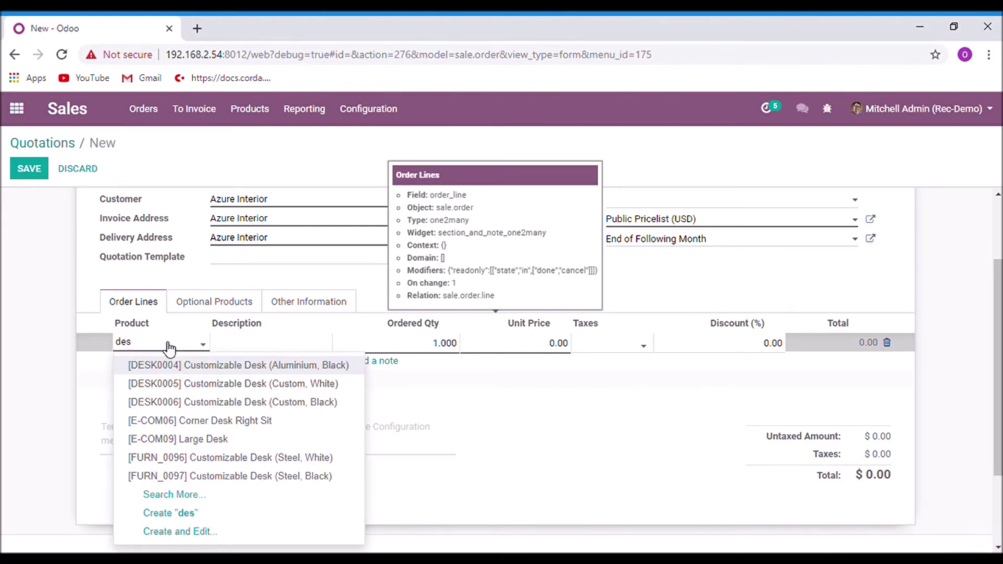
pyautogui.write('k')
pyautogui.click(277, 460)
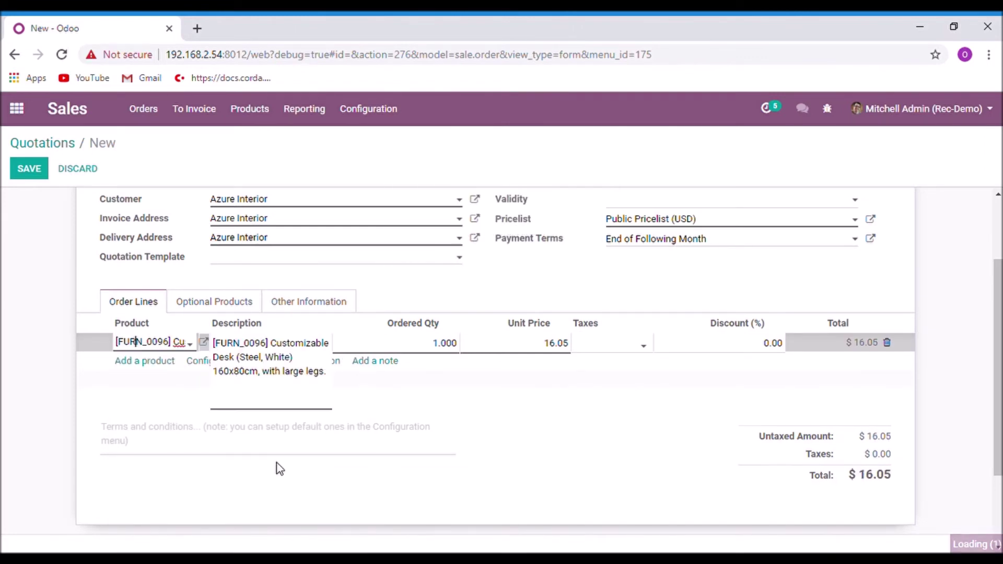
pyautogui.click(444, 348)
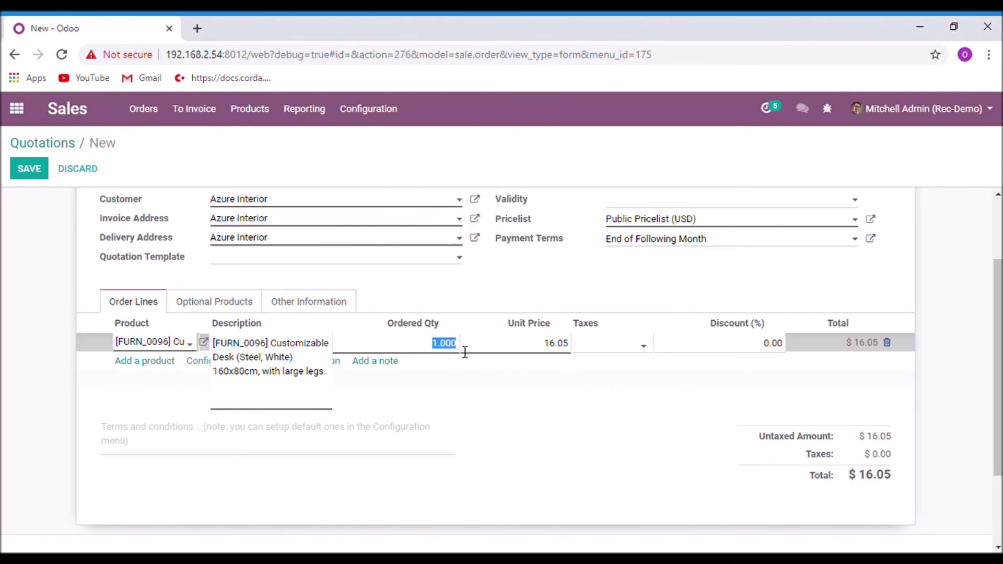
pyautogui.write('5')
pyautogui.click(948, 382)
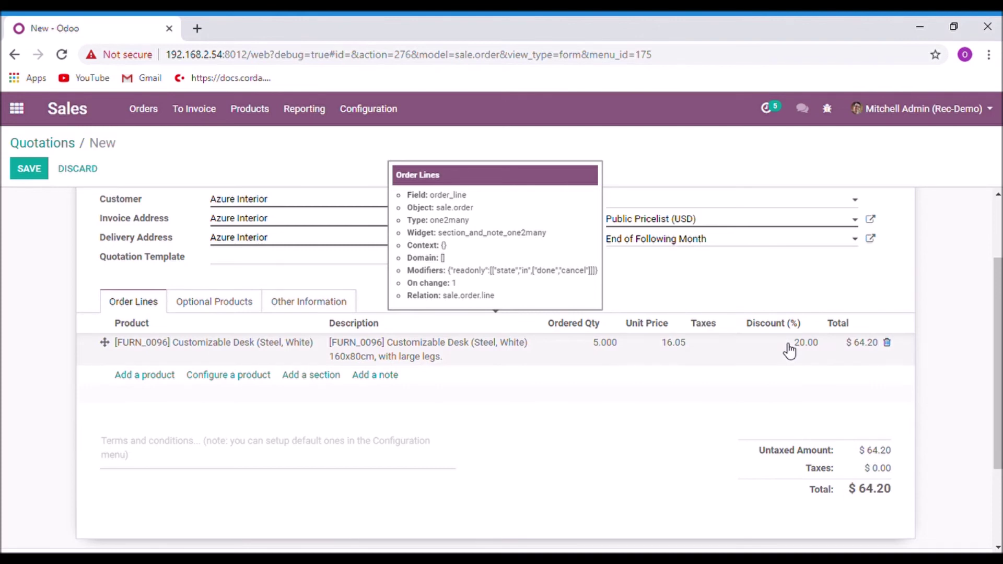
pyautogui.scroll(2, 697, 356)
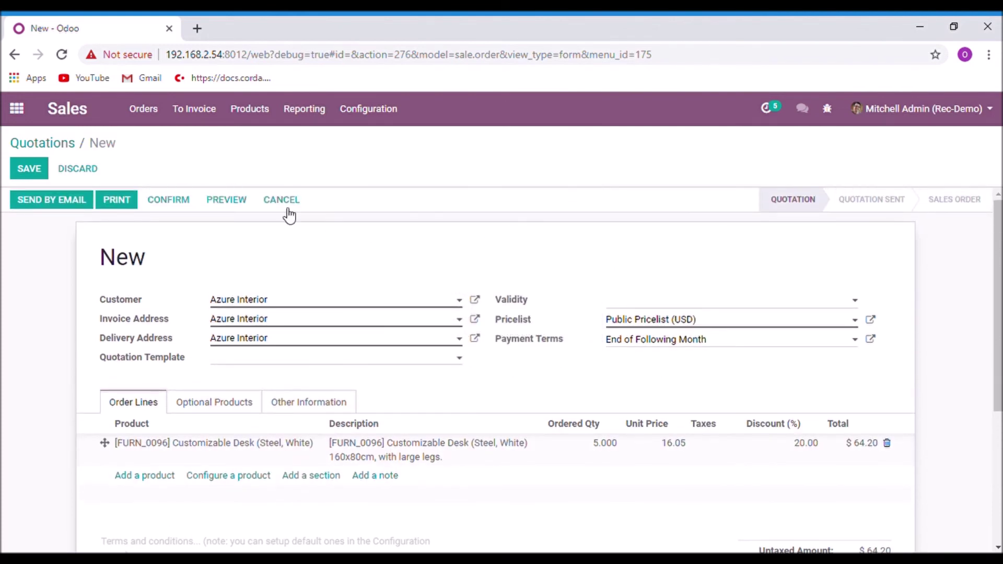
# Preview the saved quotation SO059 in the customer portal showing the 20% discount
pyautogui.click(219, 201)
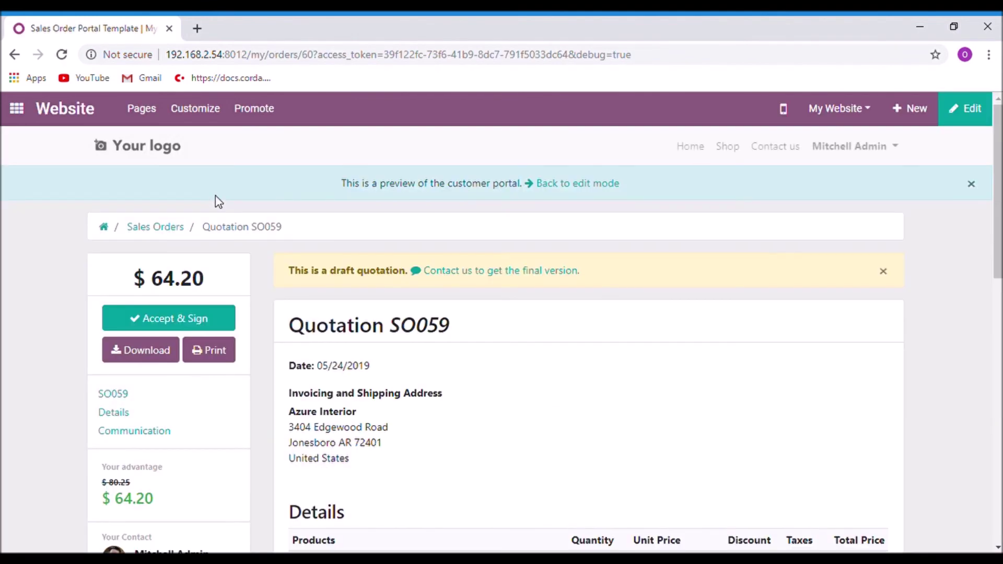
pyautogui.scroll(-1, 508, 281)
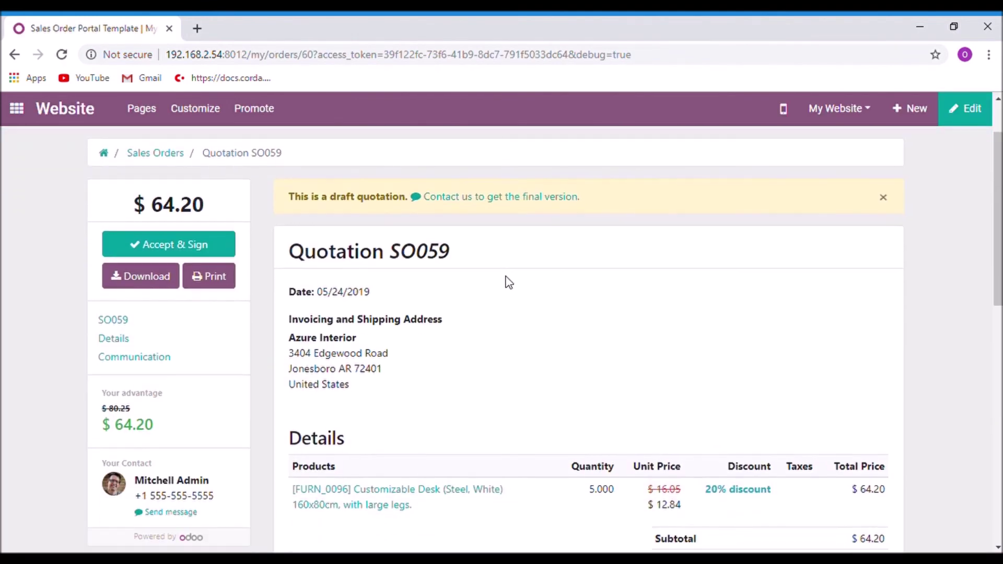
pyautogui.scroll(-1, 508, 282)
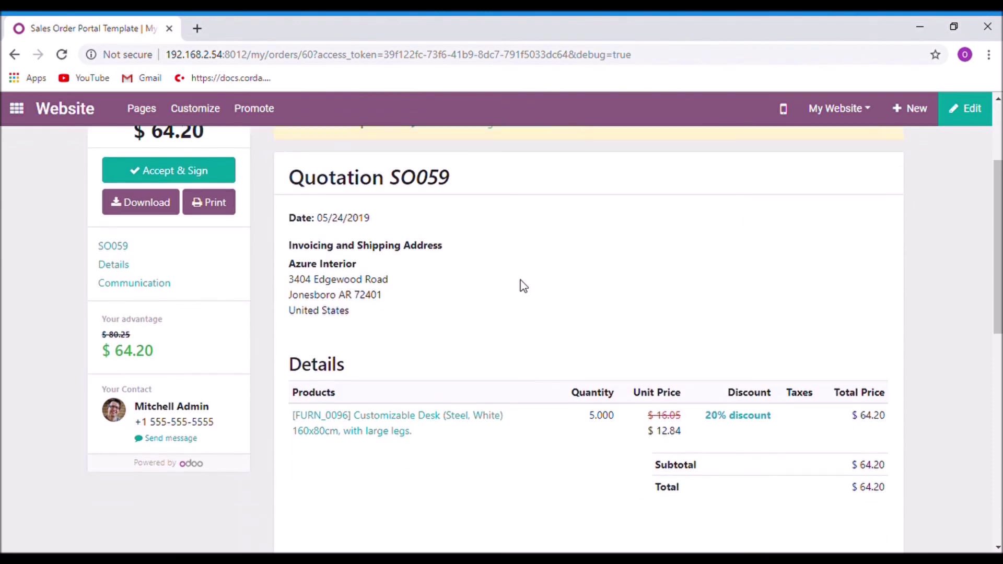